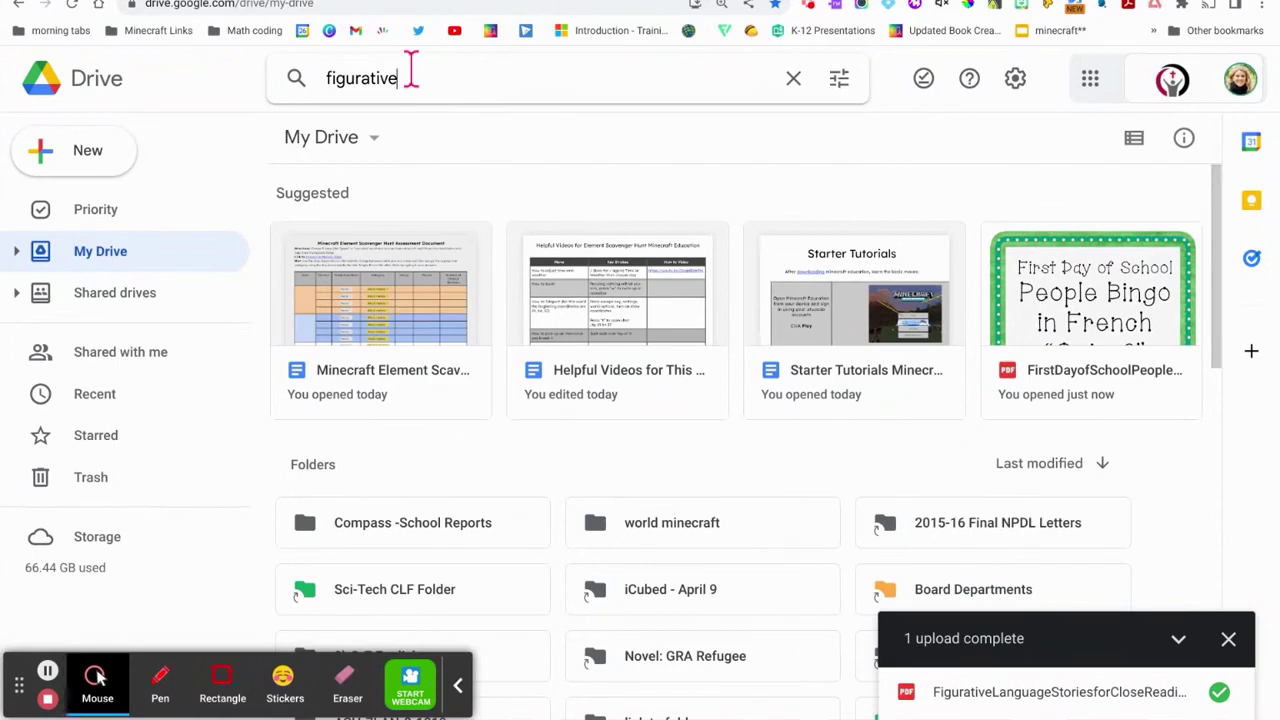
Download FigurativeLanguageStoriesforCloseReadingFREECompleteWeek1-1.pdf from Drive to the Downloads folder and open the saved copy for annotation.
click(411, 75)
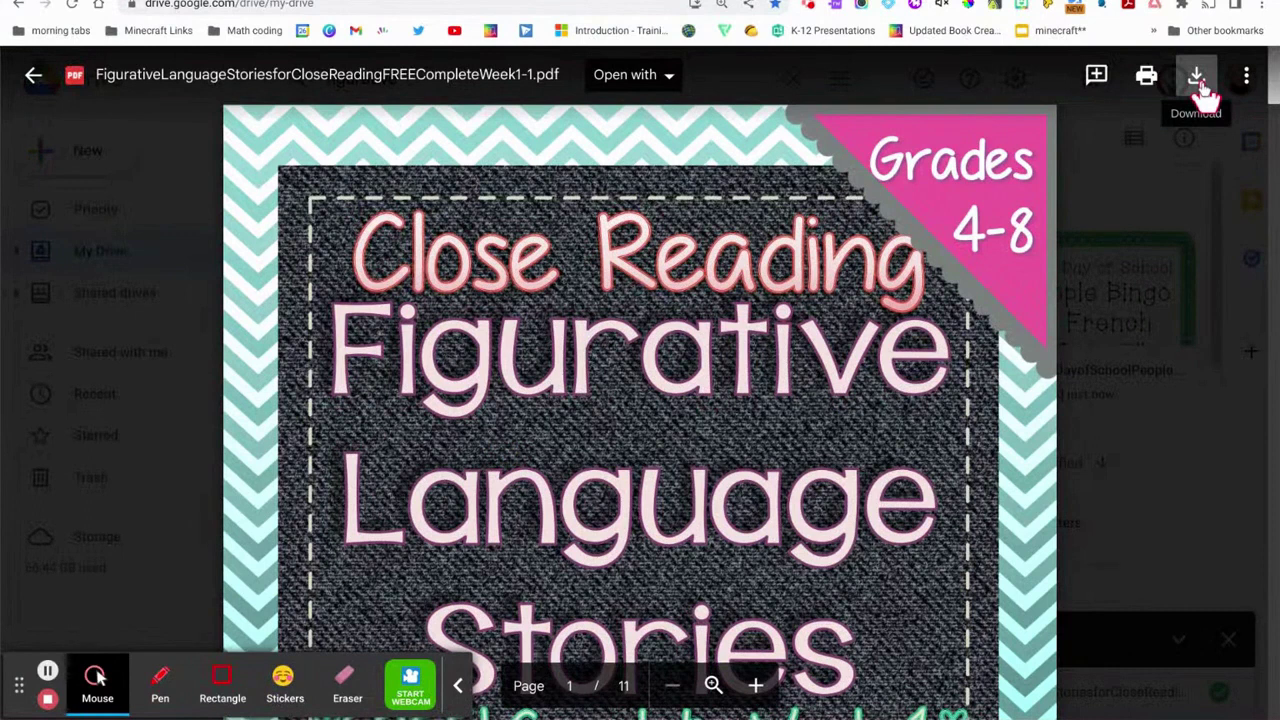
click(1203, 90)
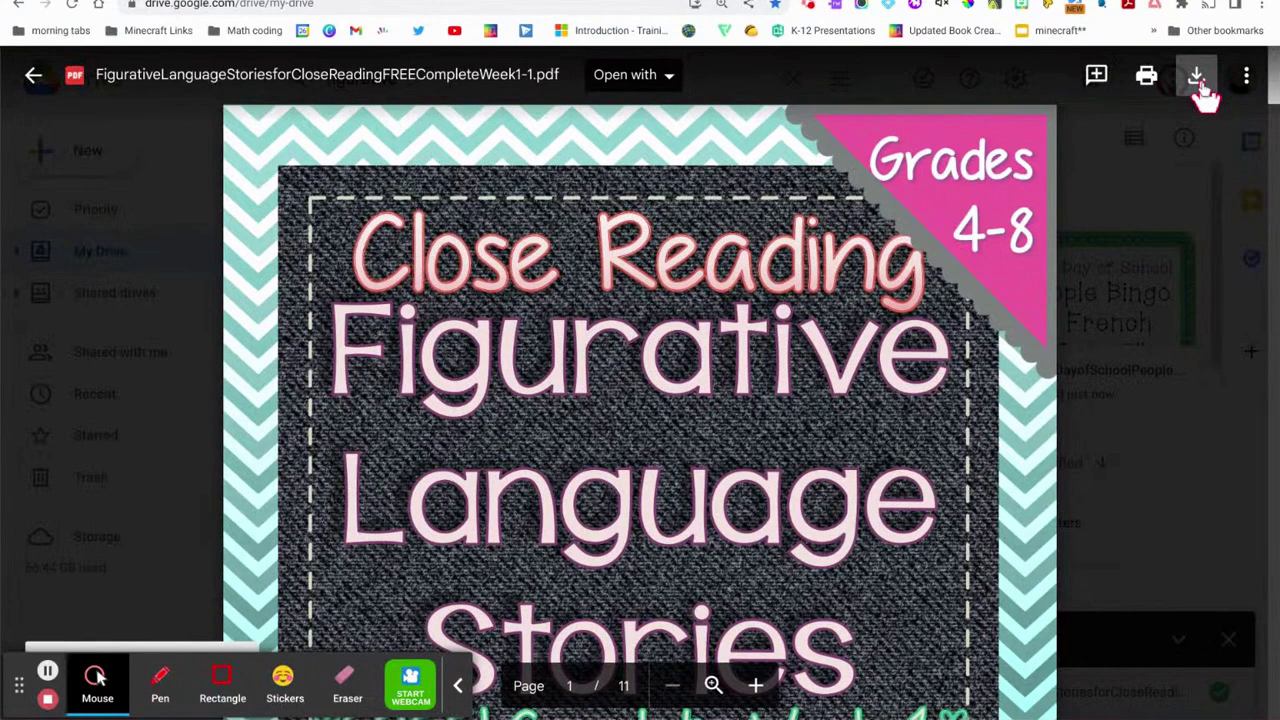
click(1198, 88)
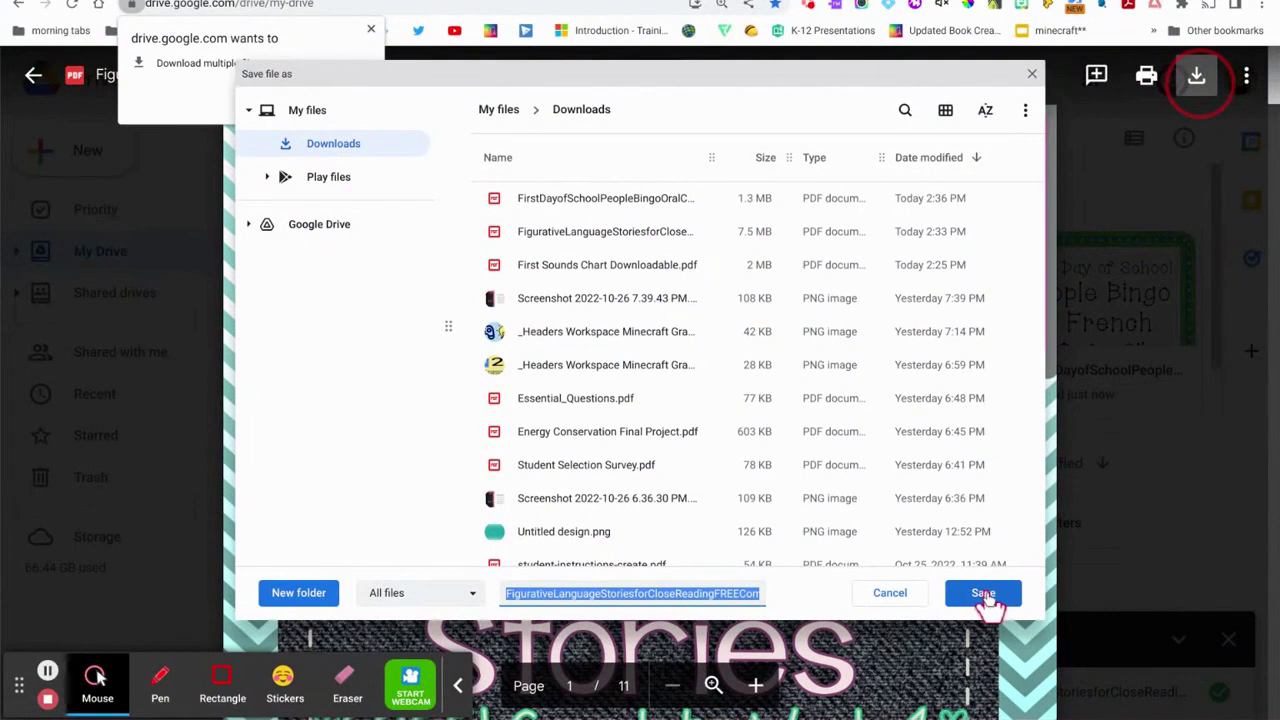
click(983, 594)
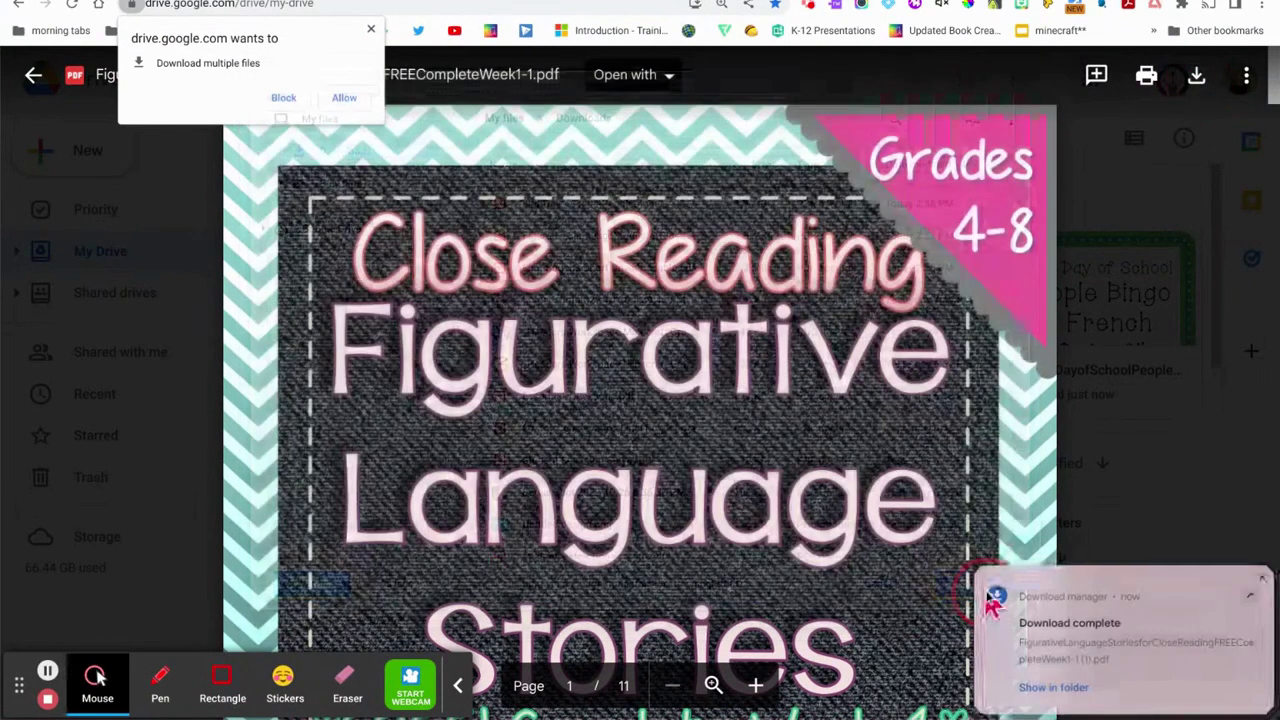
click(1053, 688)
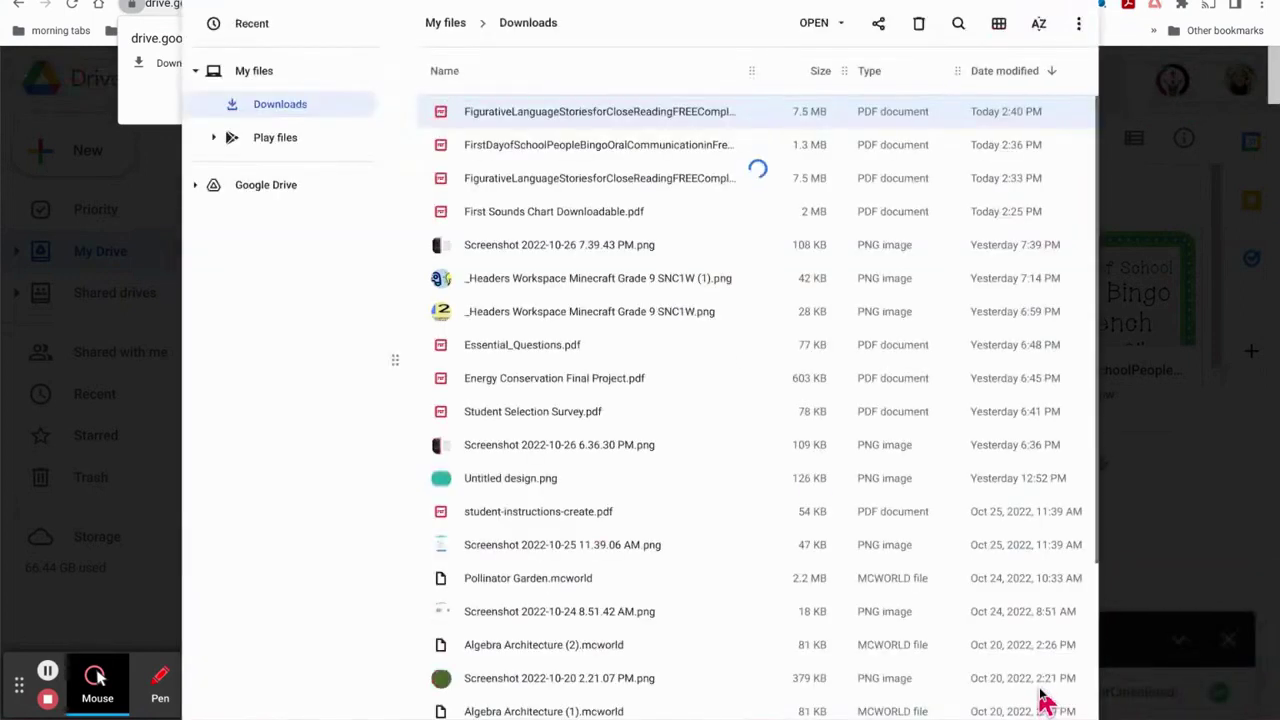
double_click(597, 117)
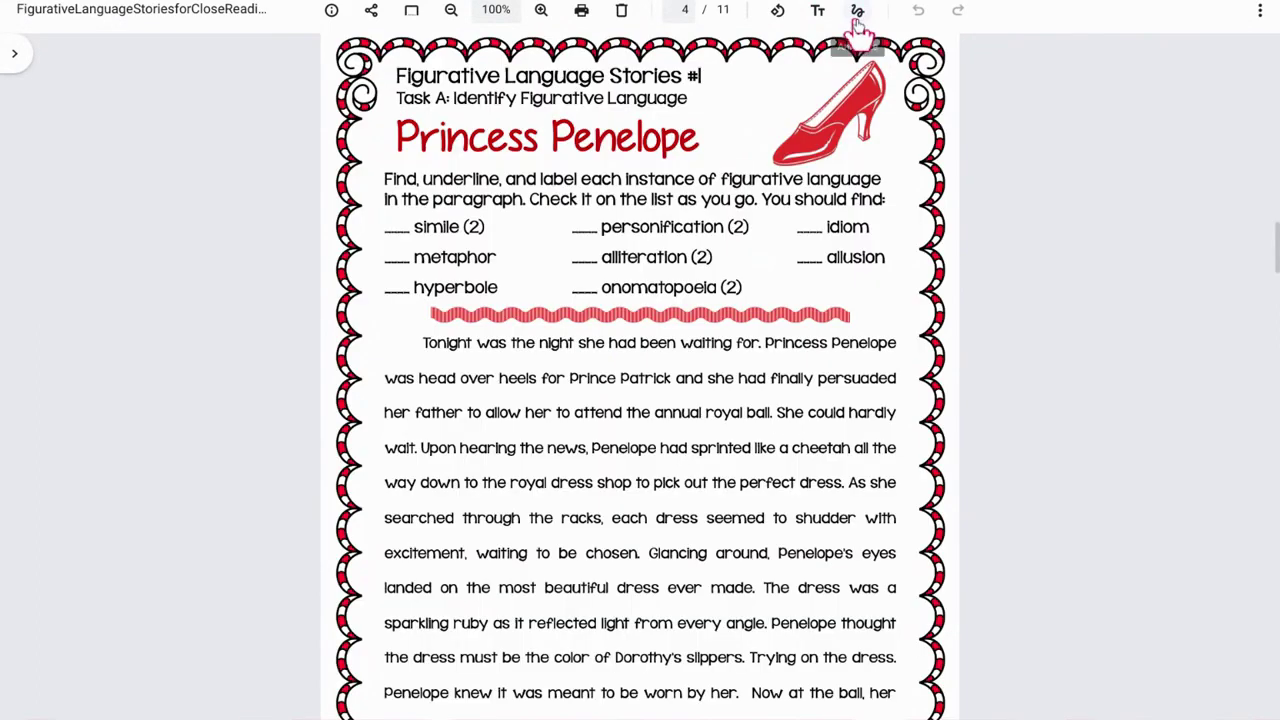
Highlight the phrase "Penelope had sprinted like a cheetah" in bright yellow in the Princess Penelope story on page 4.
click(858, 14)
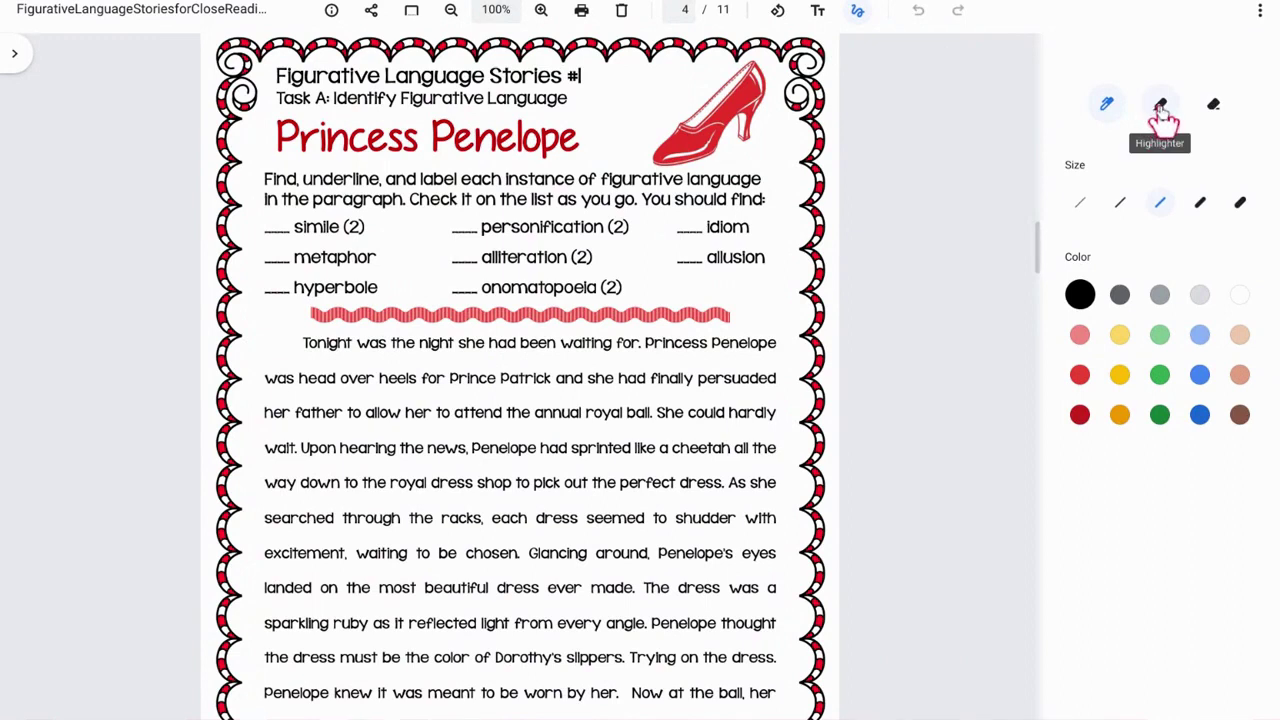
click(1160, 112)
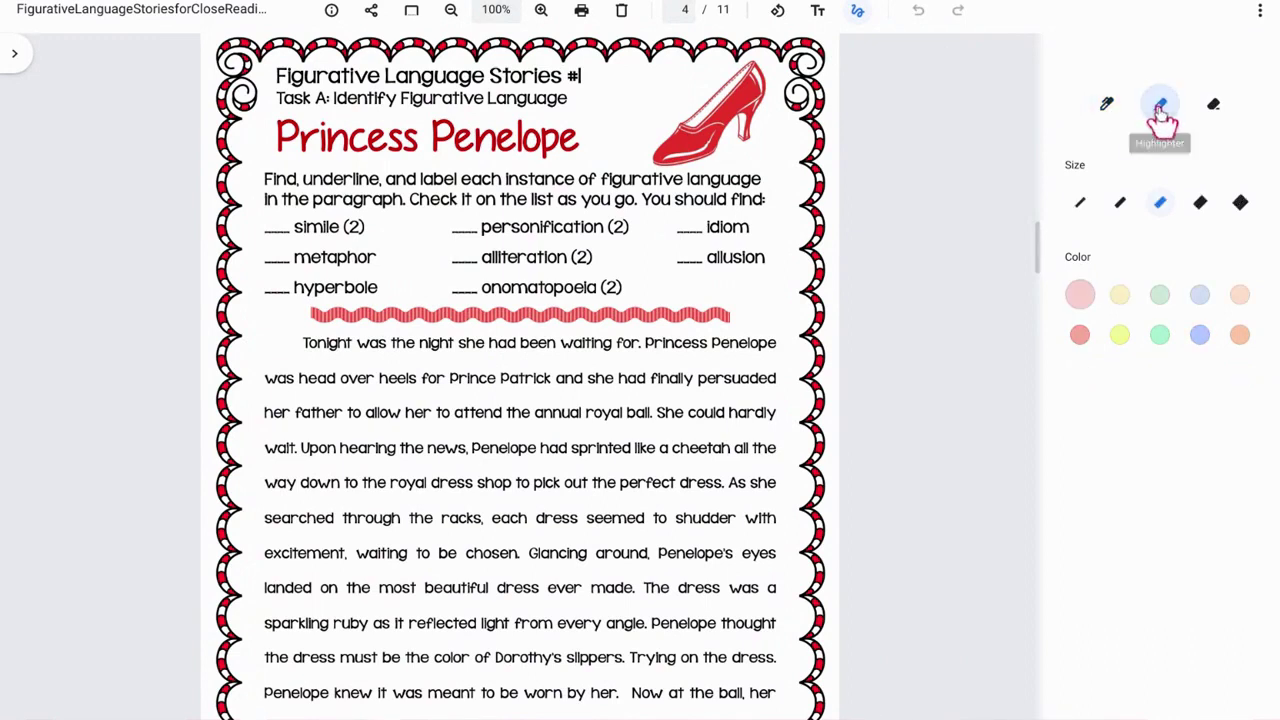
click(1121, 336)
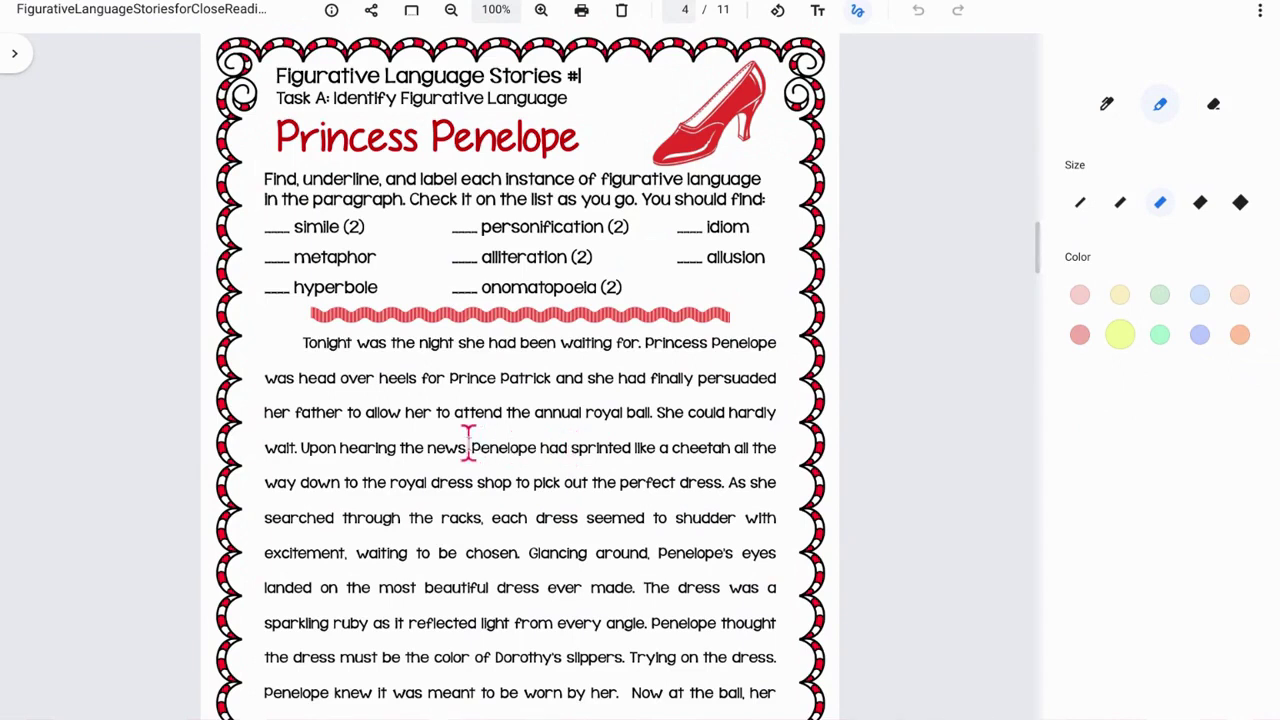
drag(472, 448, 731, 460)
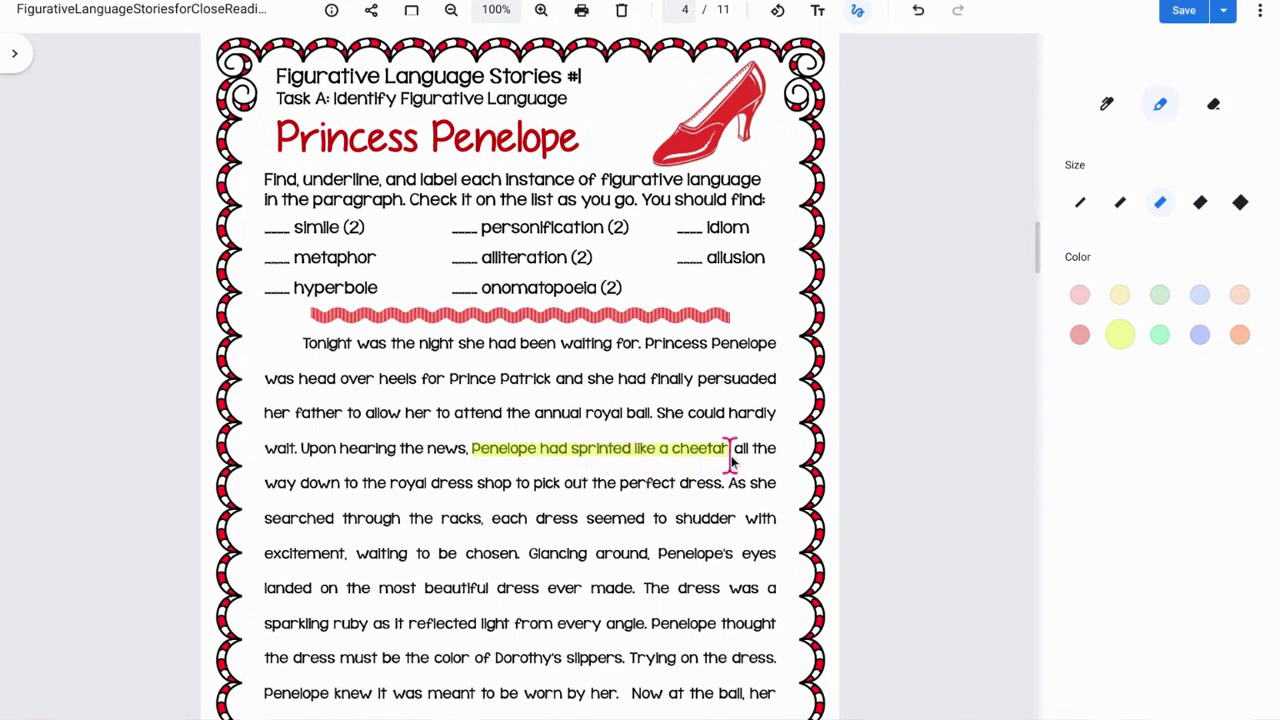
Add the text annotation "THis is my answer" on the idiom answer line of question 5 on page 5.
scroll(700, 288, down, 3)
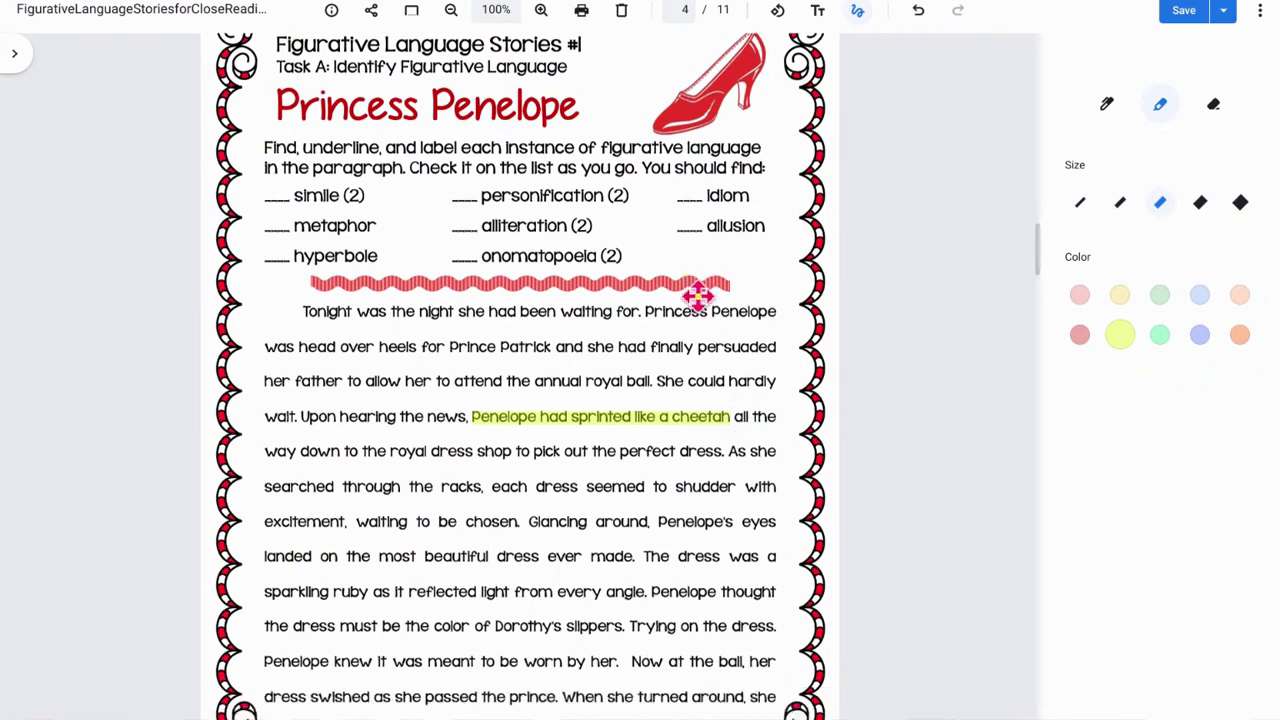
scroll(698, 290, down, 10)
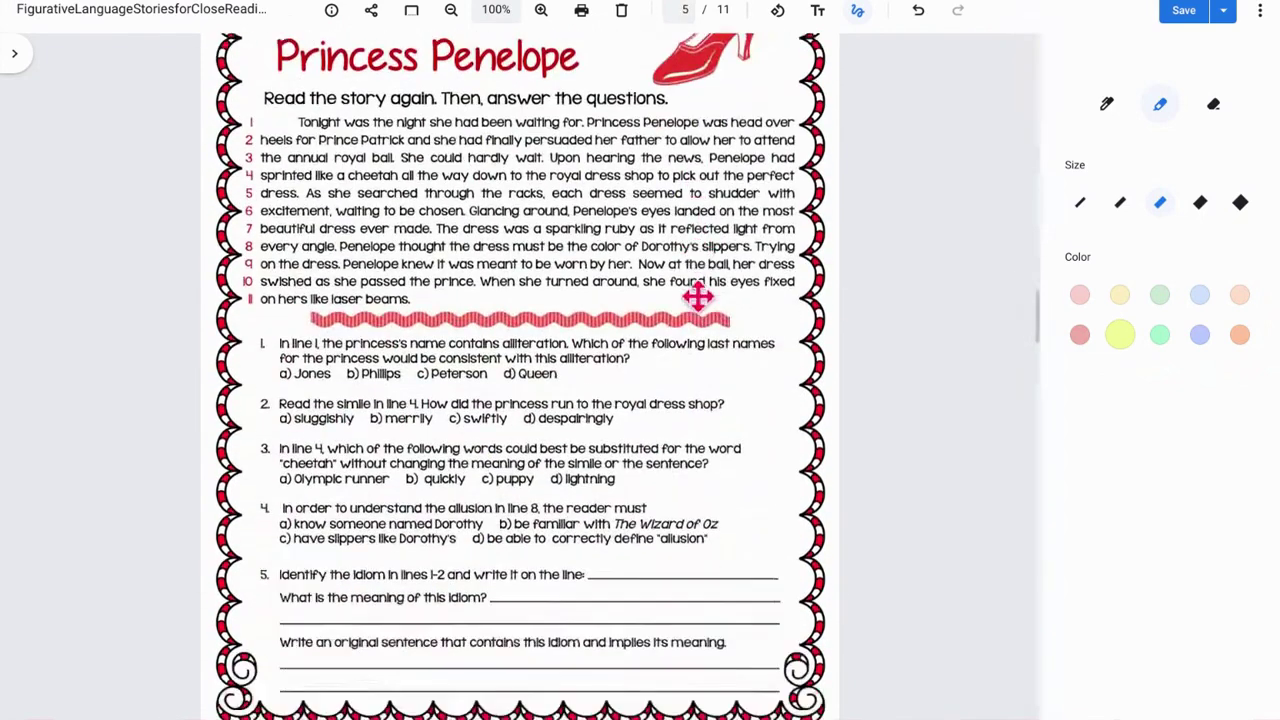
scroll(698, 296, down, 2)
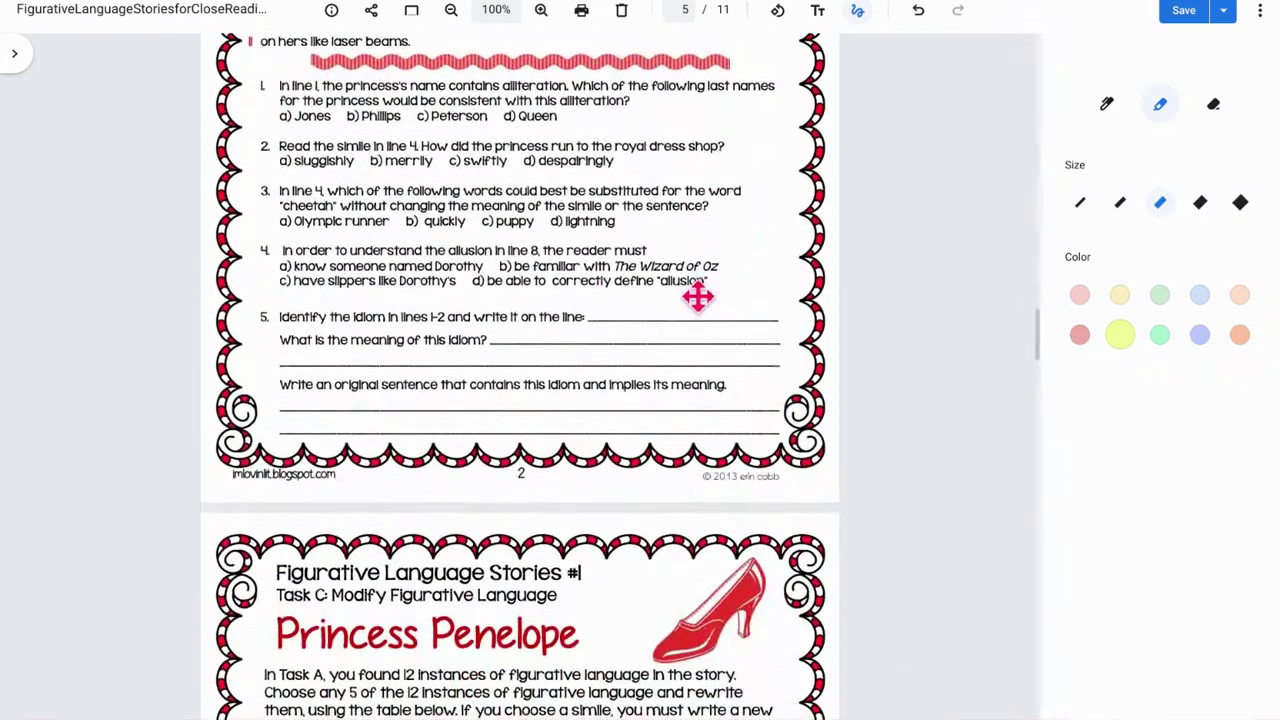
scroll(698, 296, down, 1)
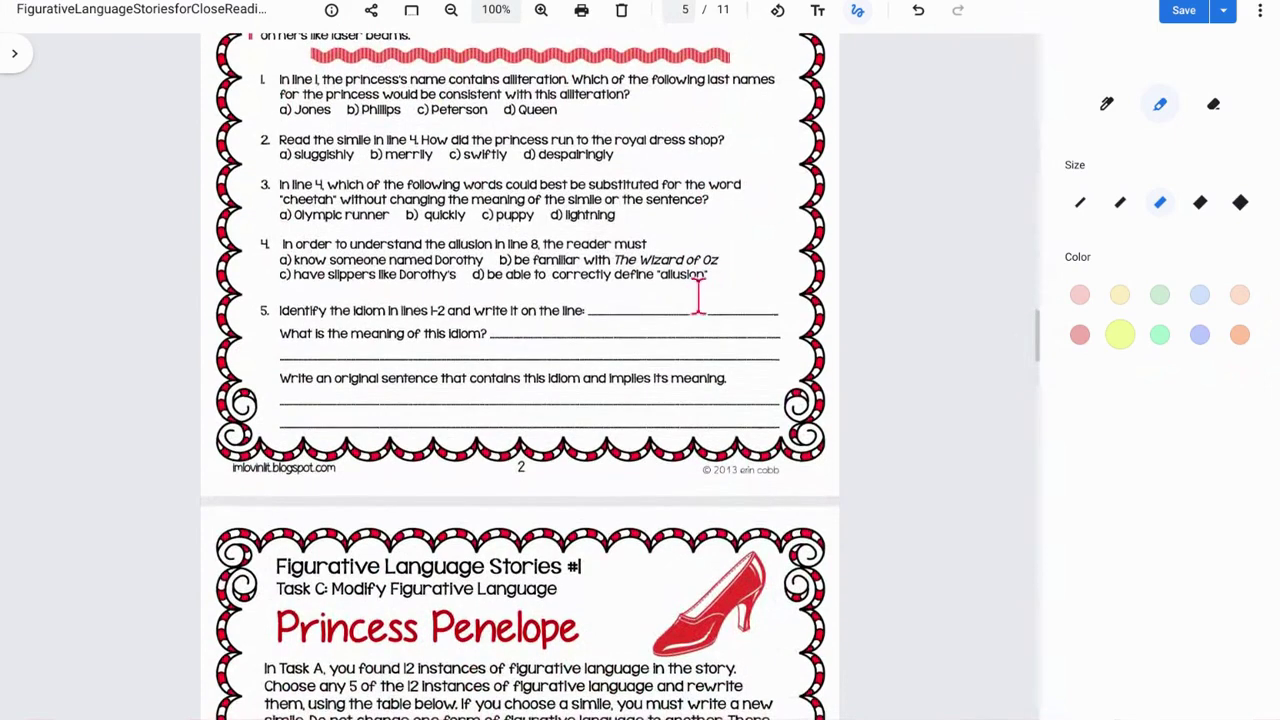
click(818, 12)
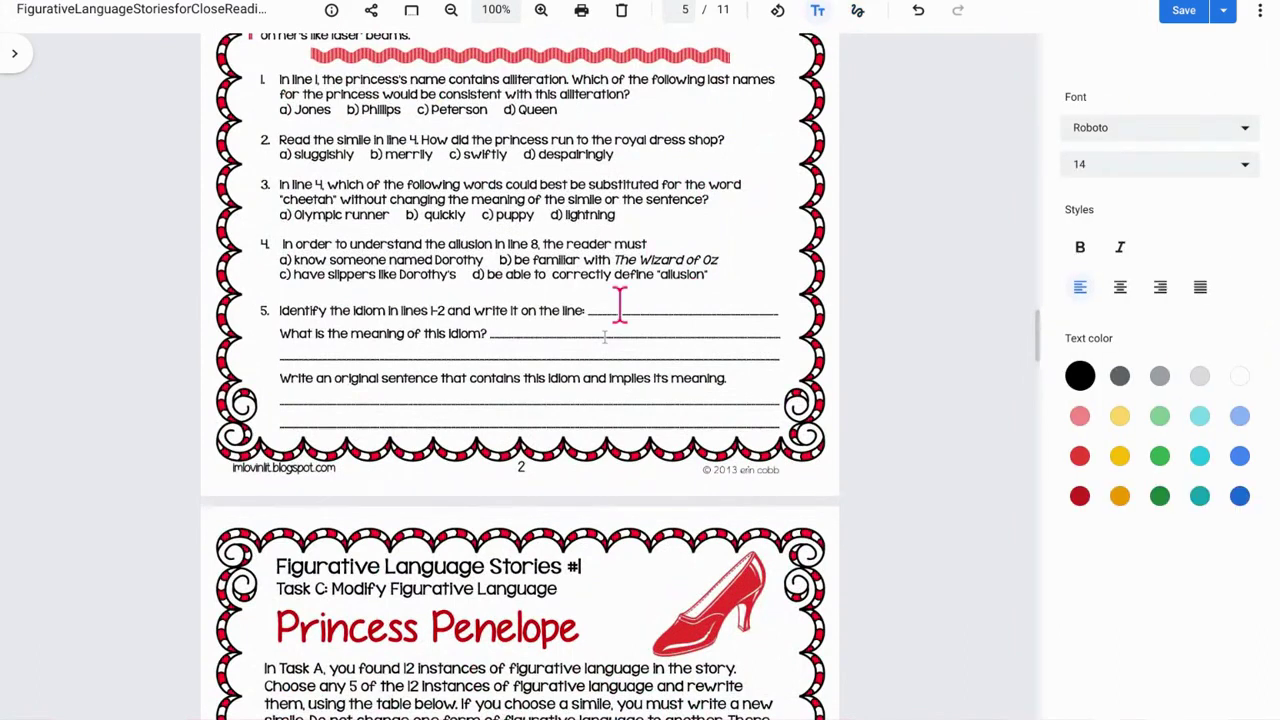
click(594, 311)
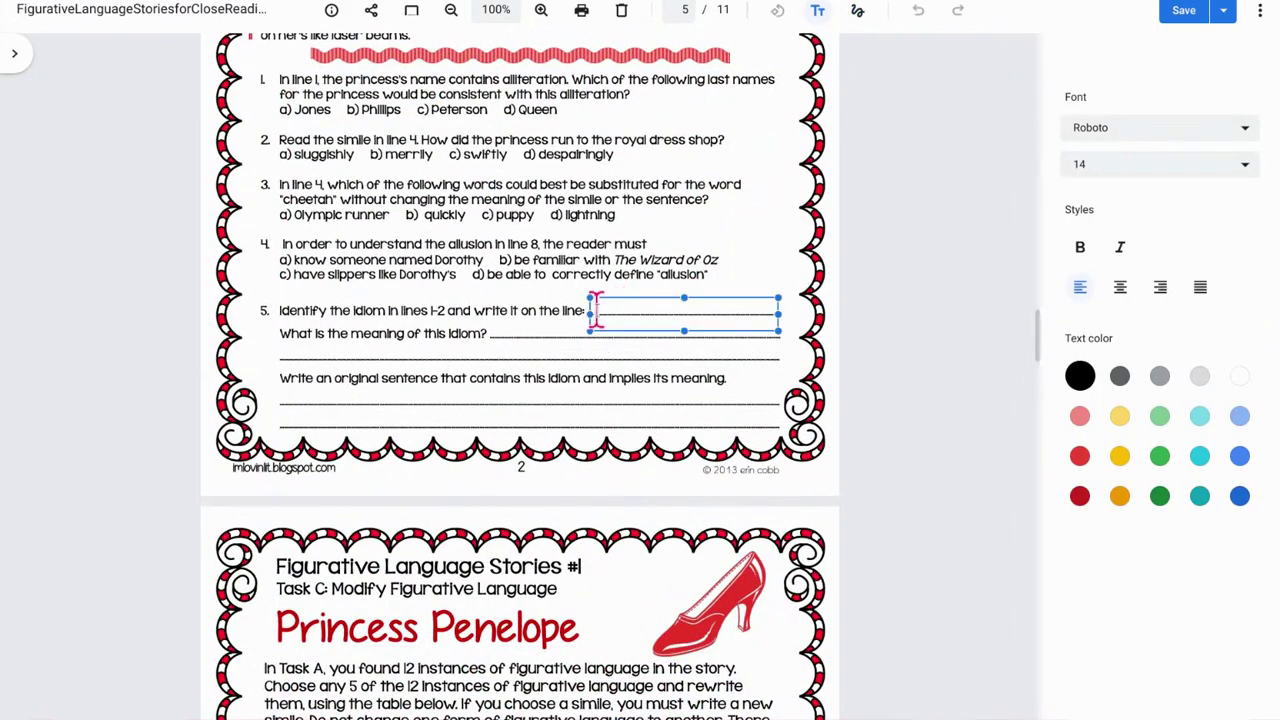
text(THis is my answer)
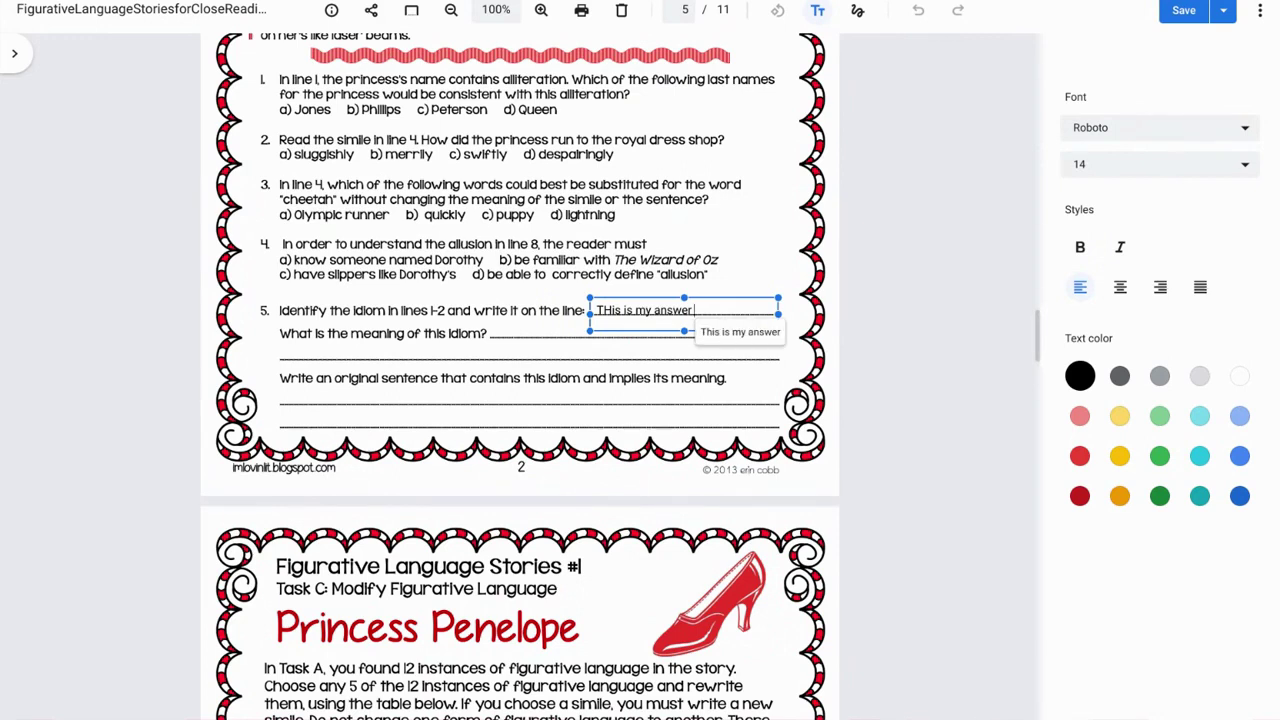
Draw a looping scribble and a handwritten signature with the black pen in the blank table rows on page 6, and save the PDF.
scroll(707, 330, down, 6)
click(857, 10)
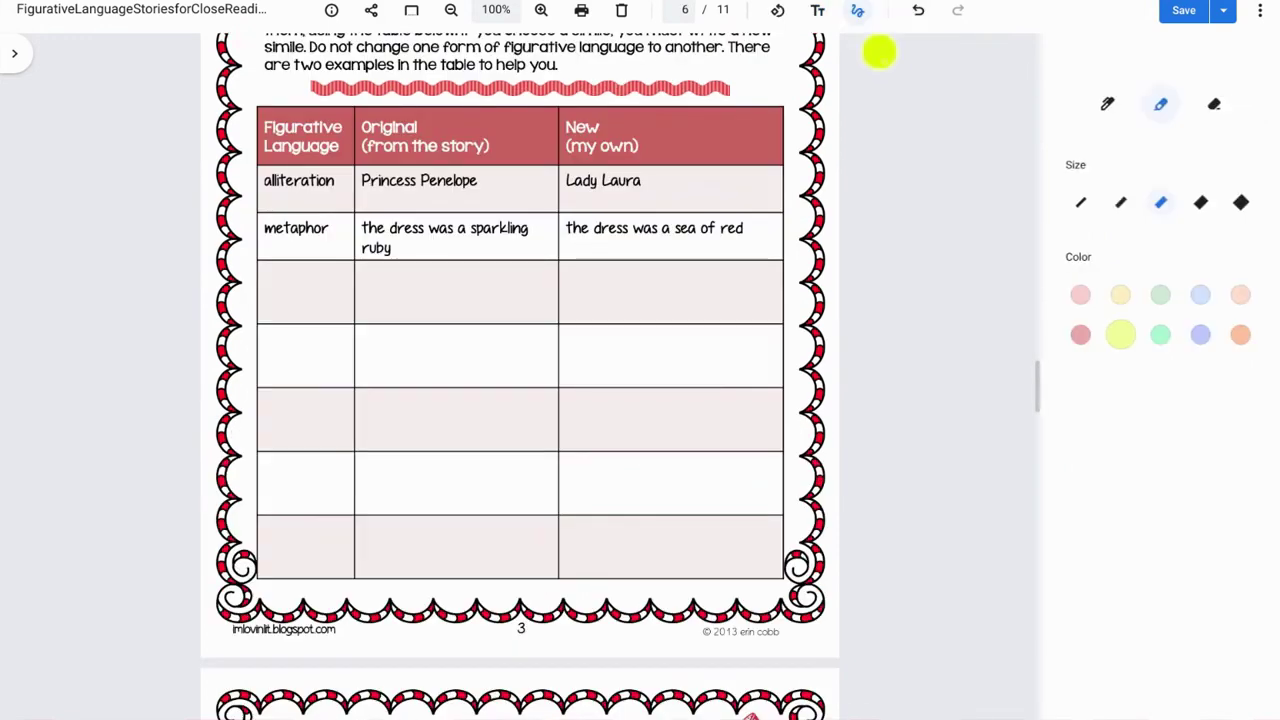
click(1106, 108)
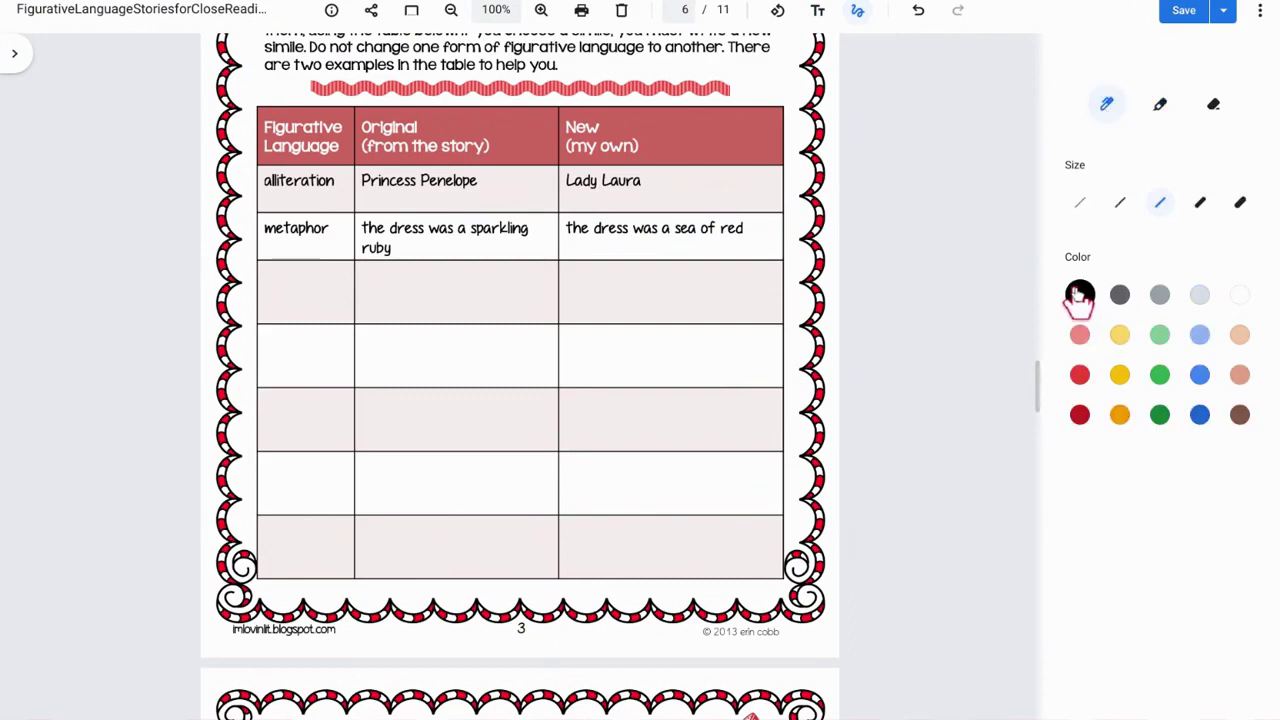
mouse_move(400, 290)
mouse_down()
mouse_move(498, 308)
mouse_move(405, 298)
mouse_move(326, 350)
mouse_up()
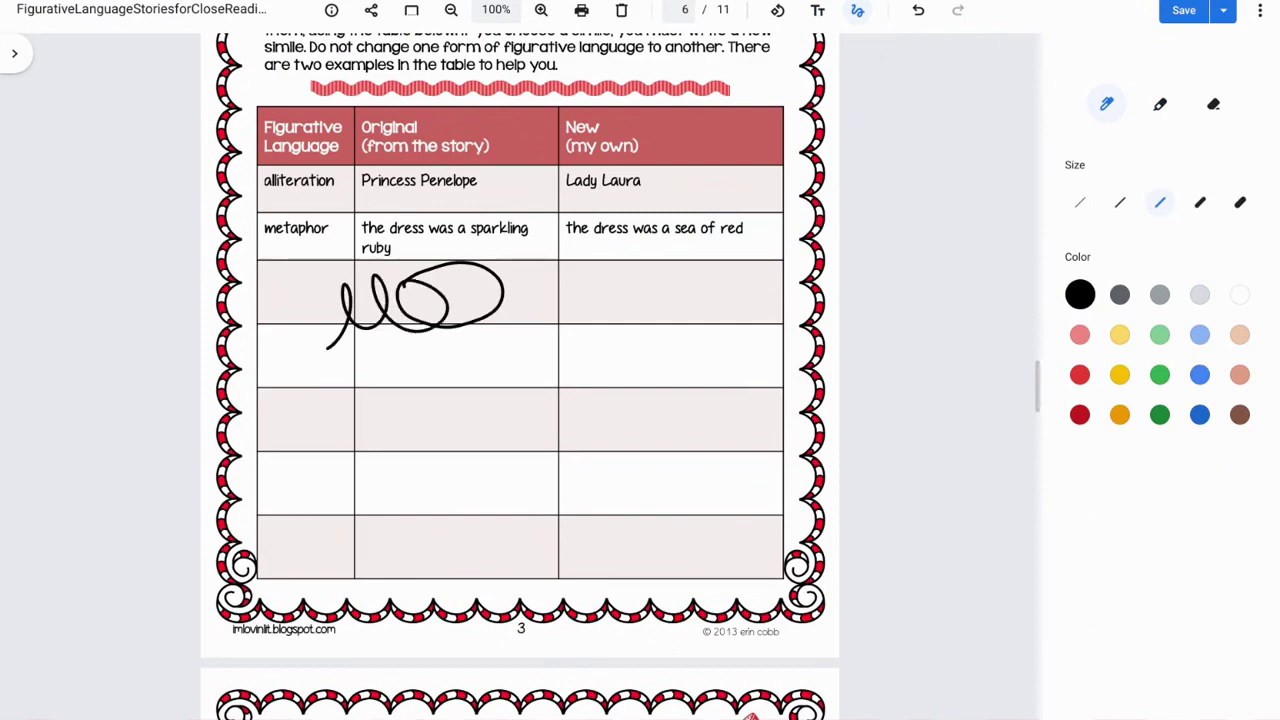
drag(367, 535, 381, 583)
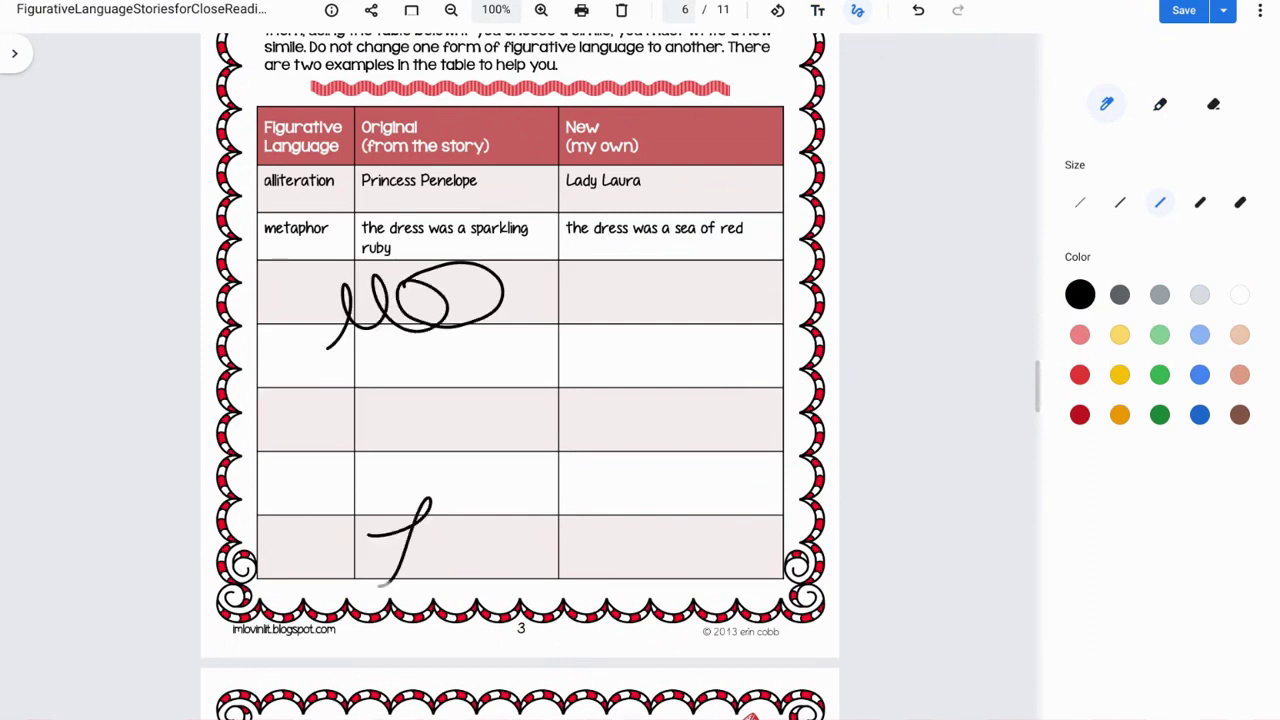
mouse_move(448, 530)
mouse_down()
mouse_move(476, 500)
mouse_move(456, 552)
mouse_move(522, 500)
mouse_move(552, 596)
mouse_up()
drag(478, 512, 536, 534)
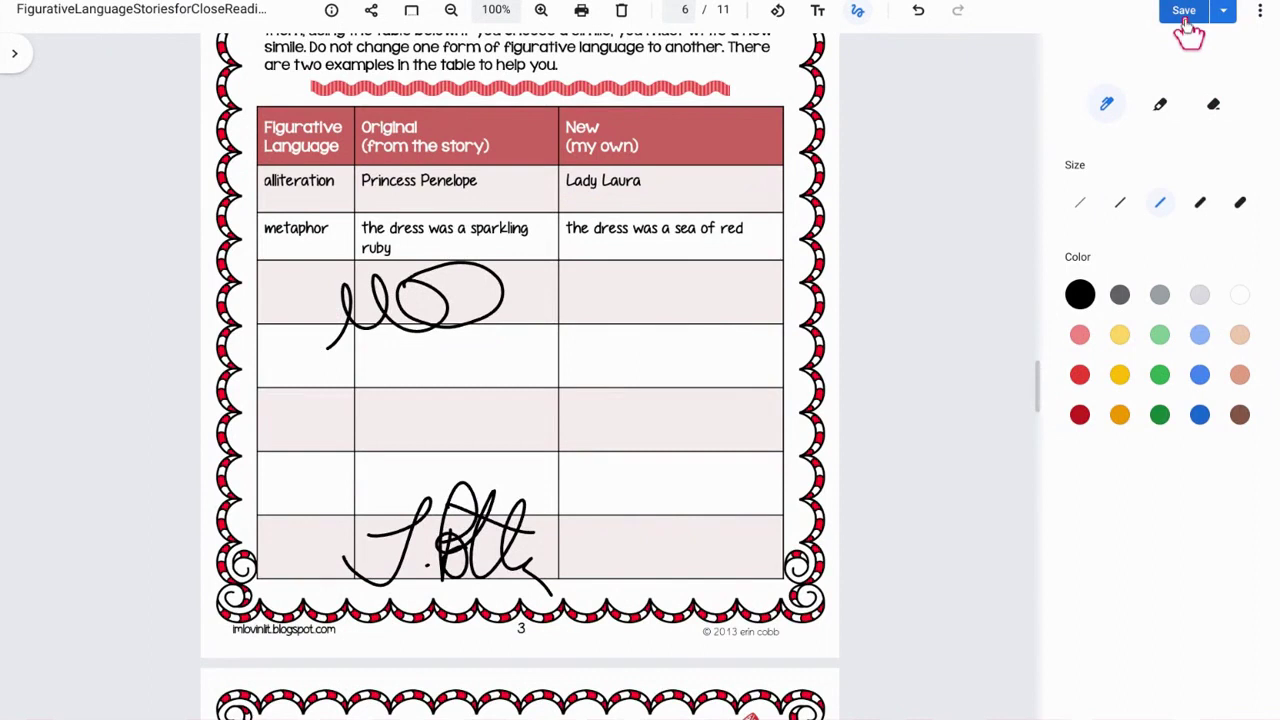
click(1224, 18)
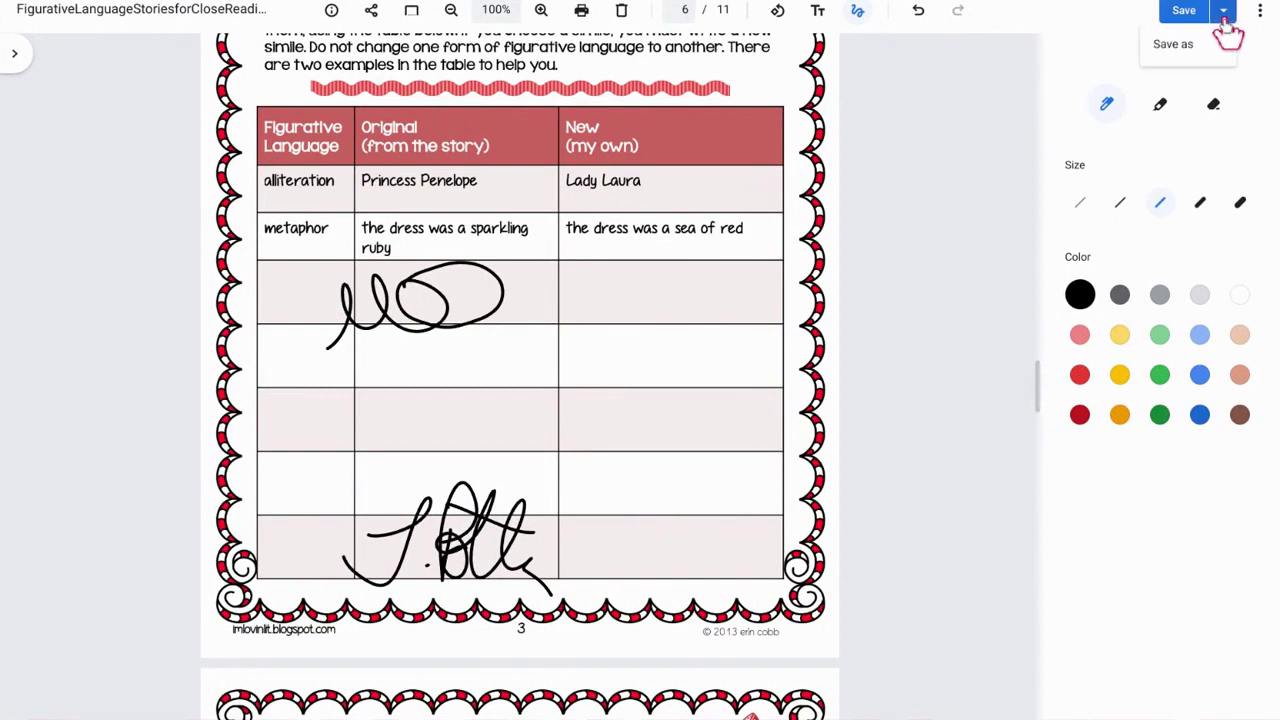
click(1182, 14)
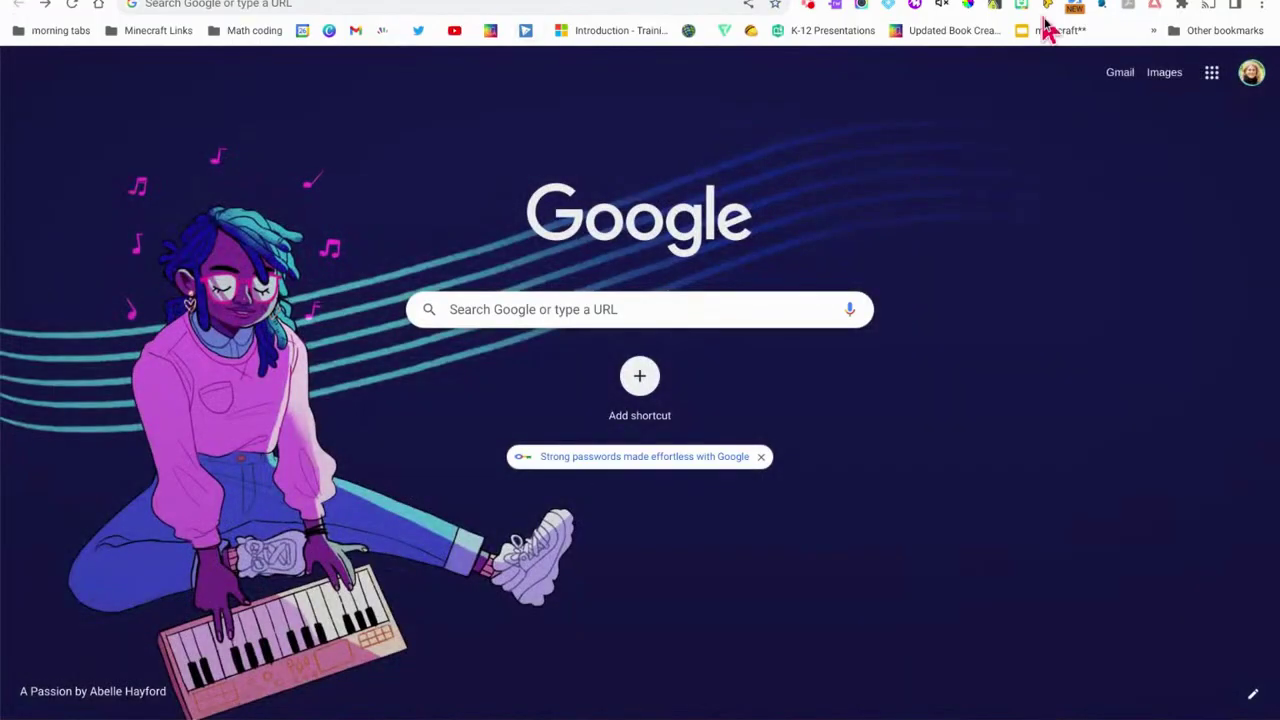
In Google Drive, upload the annotated Figurative Language PDF from Downloads to My Drive, replacing the existing file.
click(1214, 74)
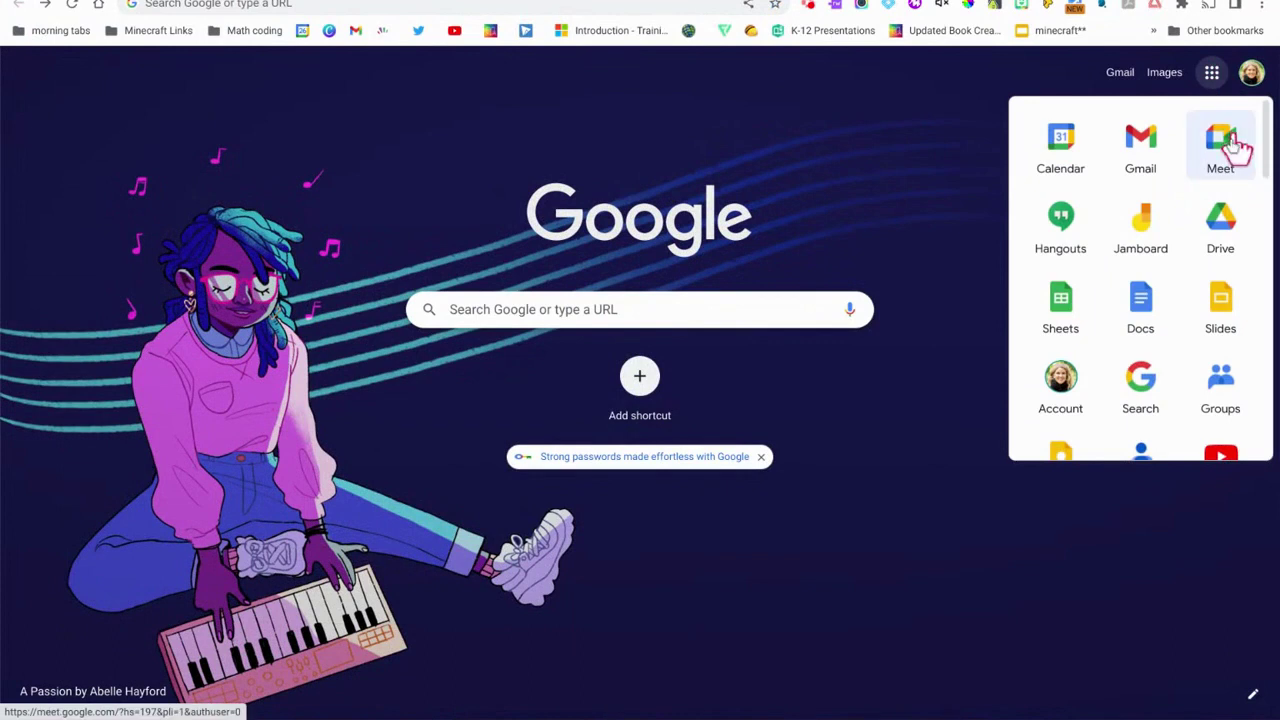
click(1221, 225)
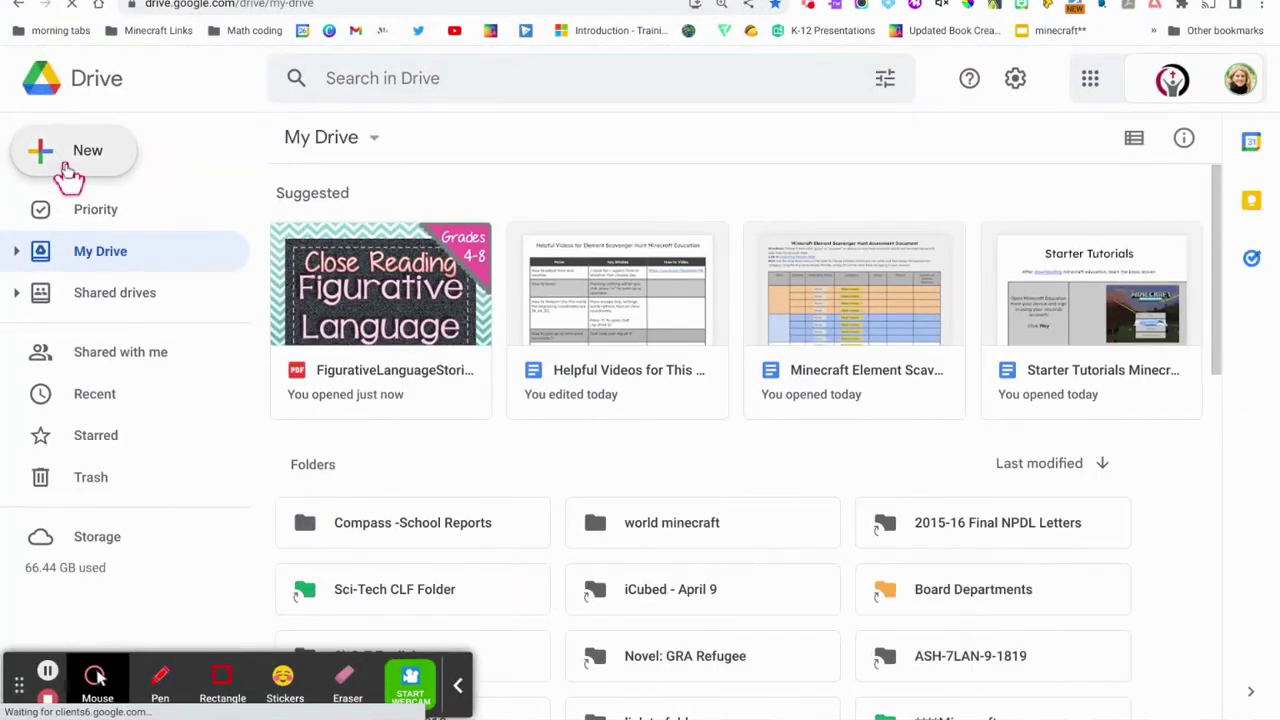
click(60, 172)
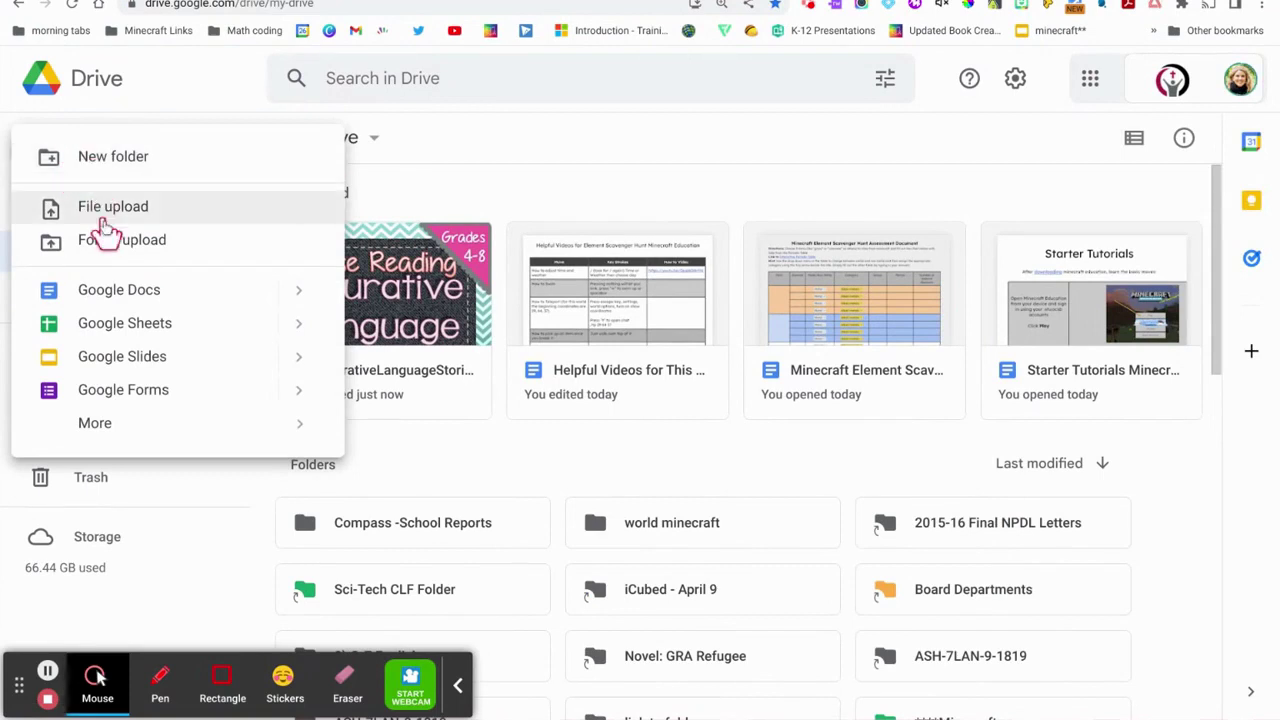
click(108, 212)
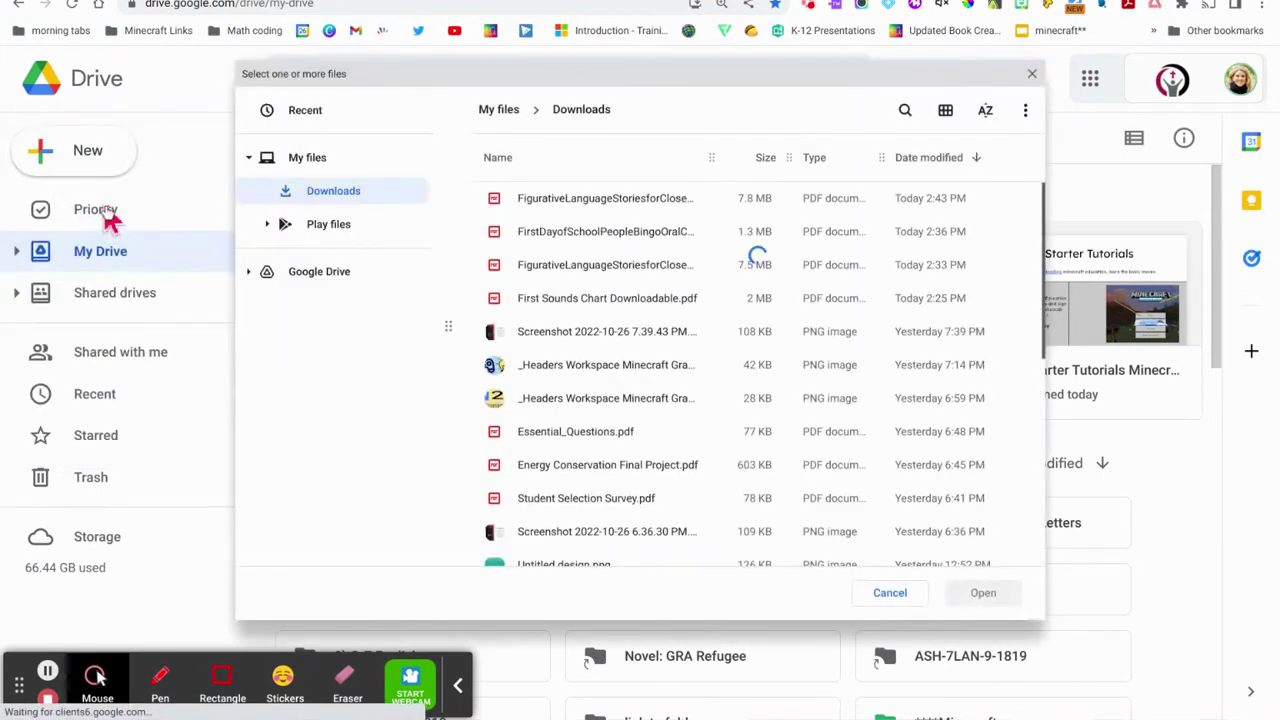
double_click(557, 200)
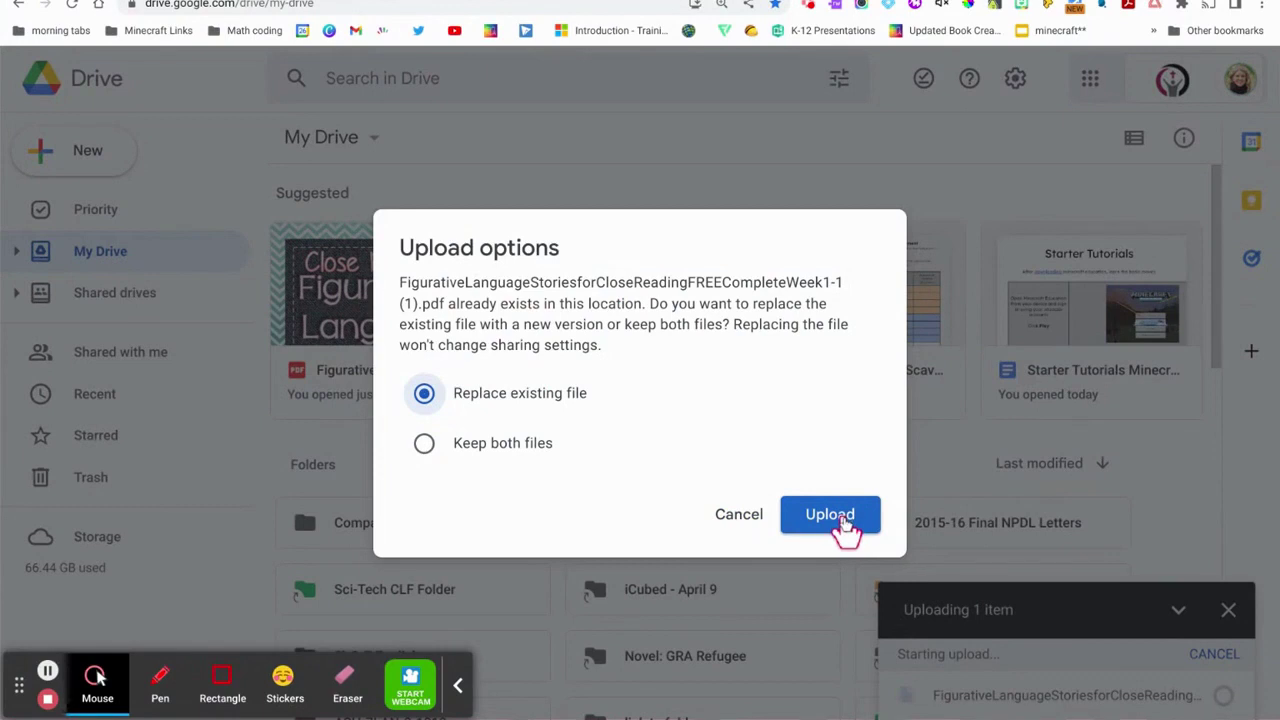
click(845, 518)
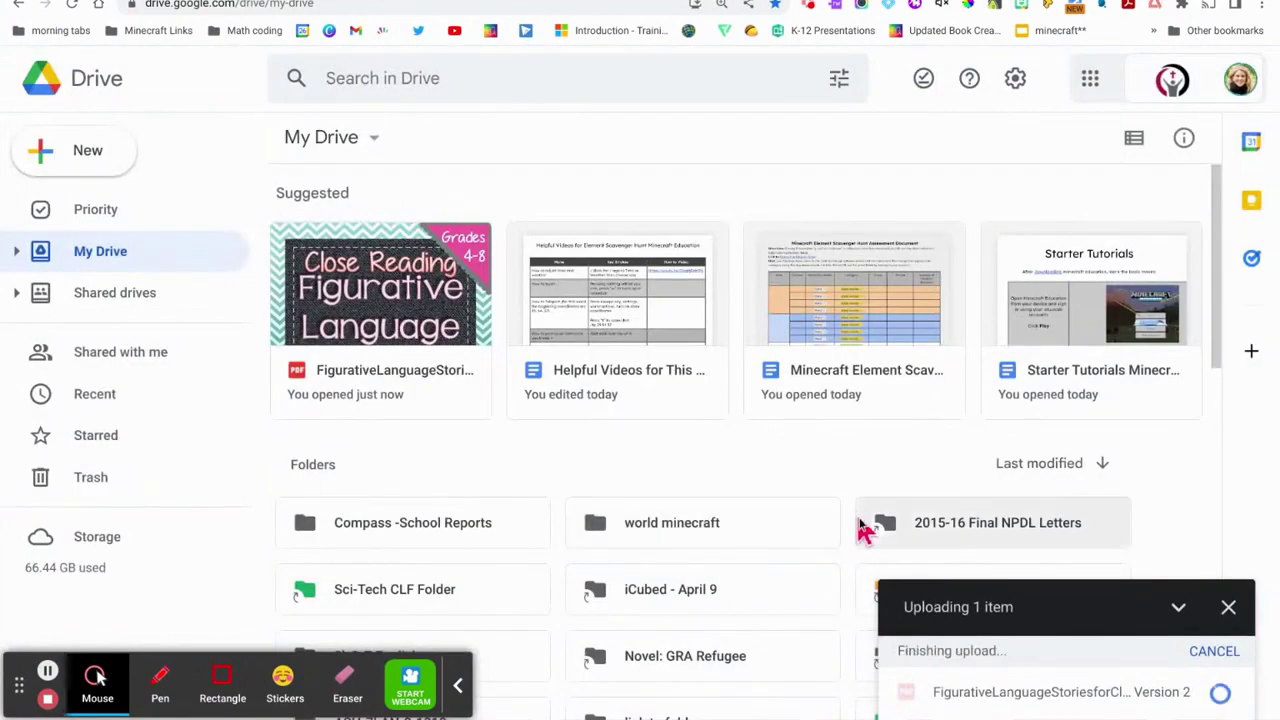